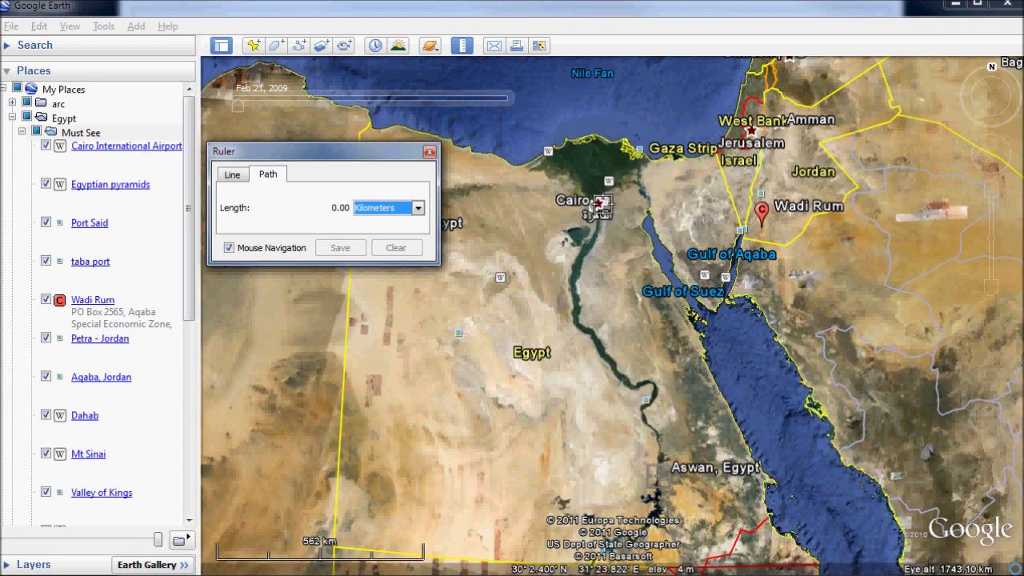
# Measure a multi-point path in kilometers from Cairo along the Nile through the Luxor area to Aswan.
pyautogui.click(601, 204)
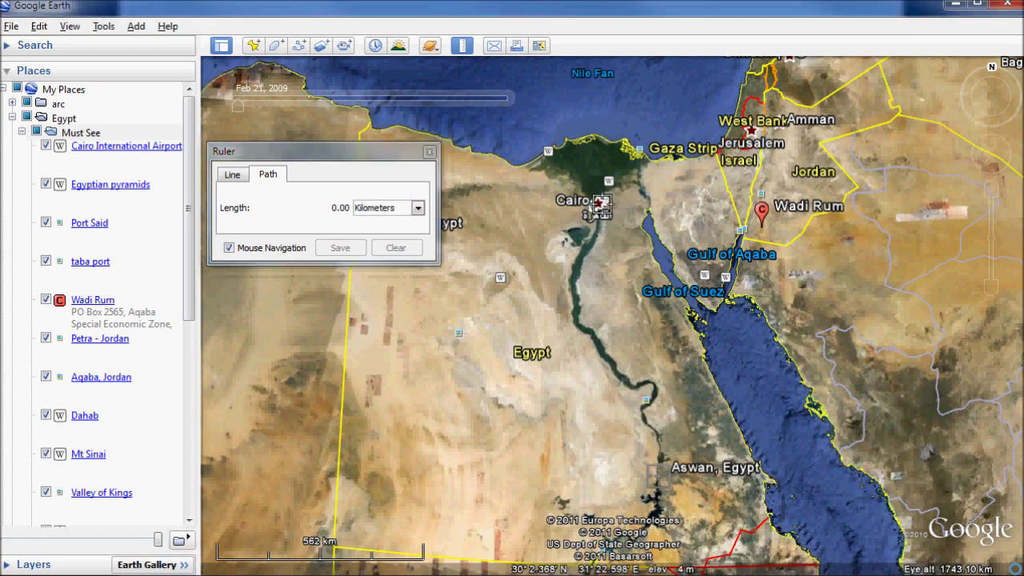
pyautogui.click(582, 278)
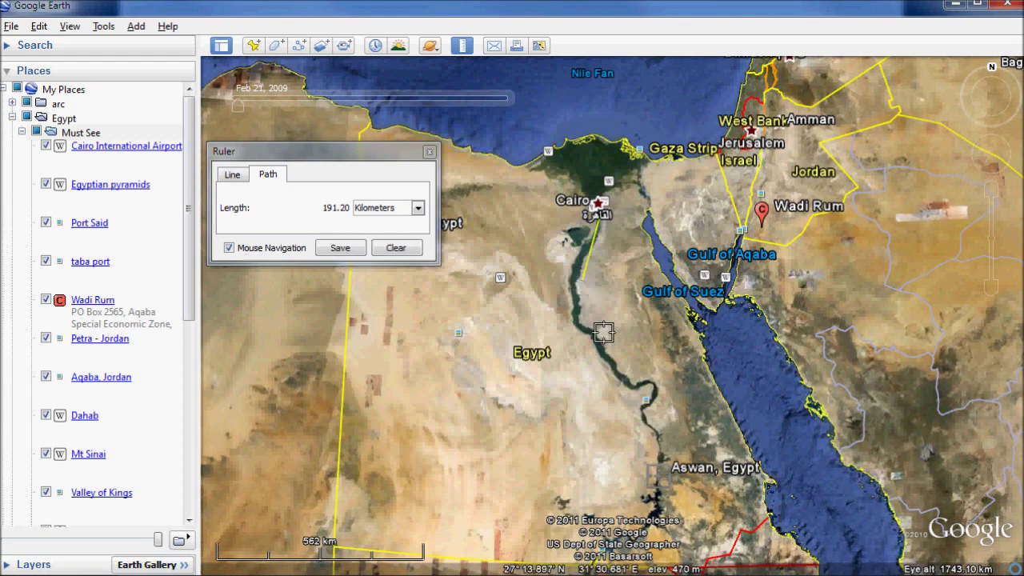
pyautogui.click(631, 371)
pyautogui.click(652, 376)
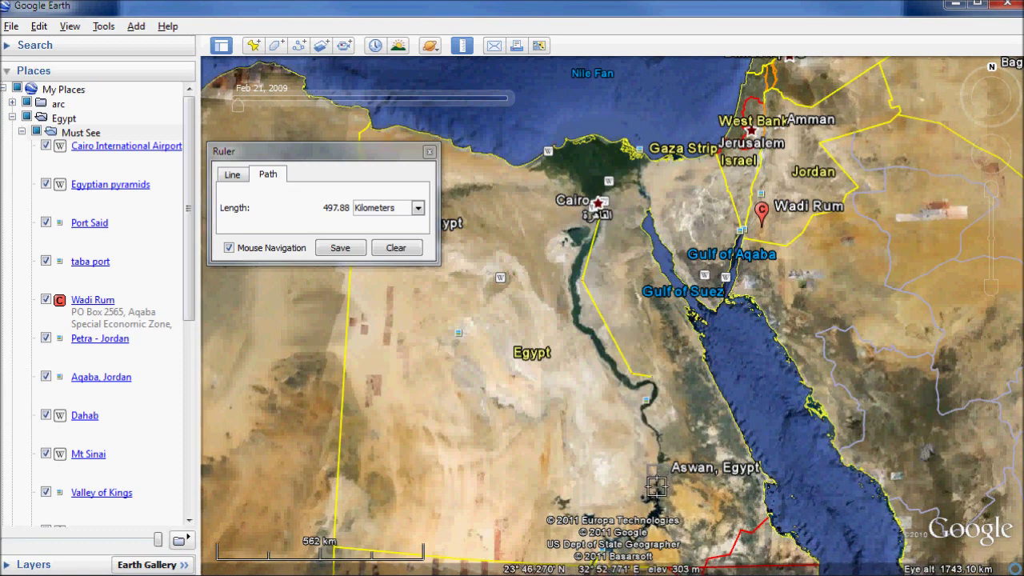
pyautogui.click(661, 394)
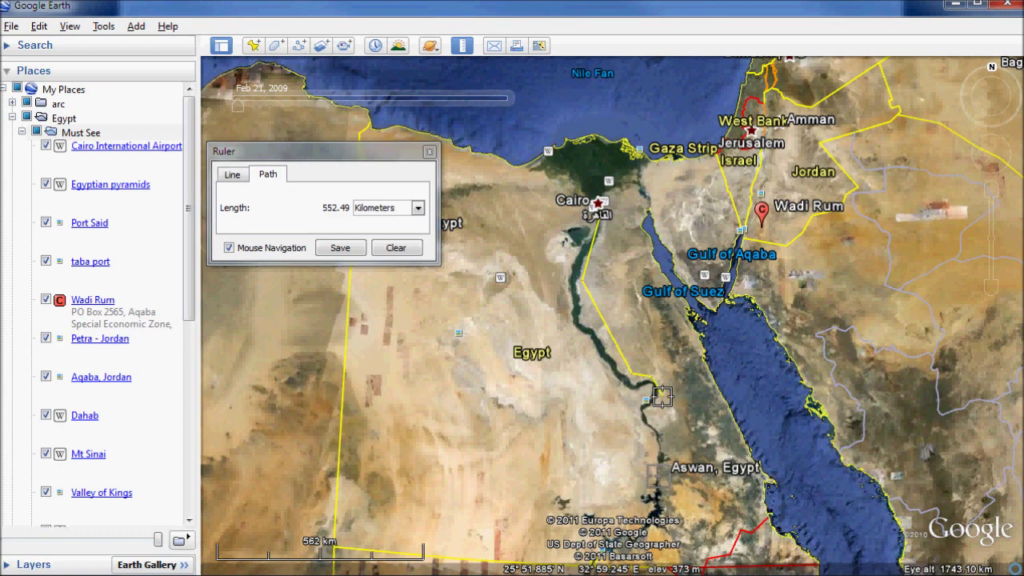
pyautogui.click(657, 409)
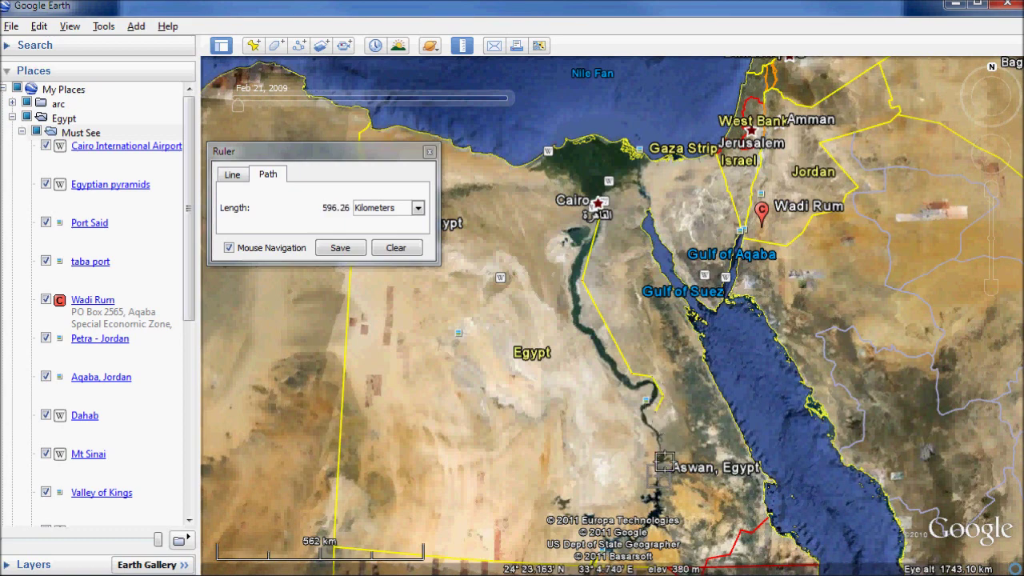
pyautogui.click(664, 475)
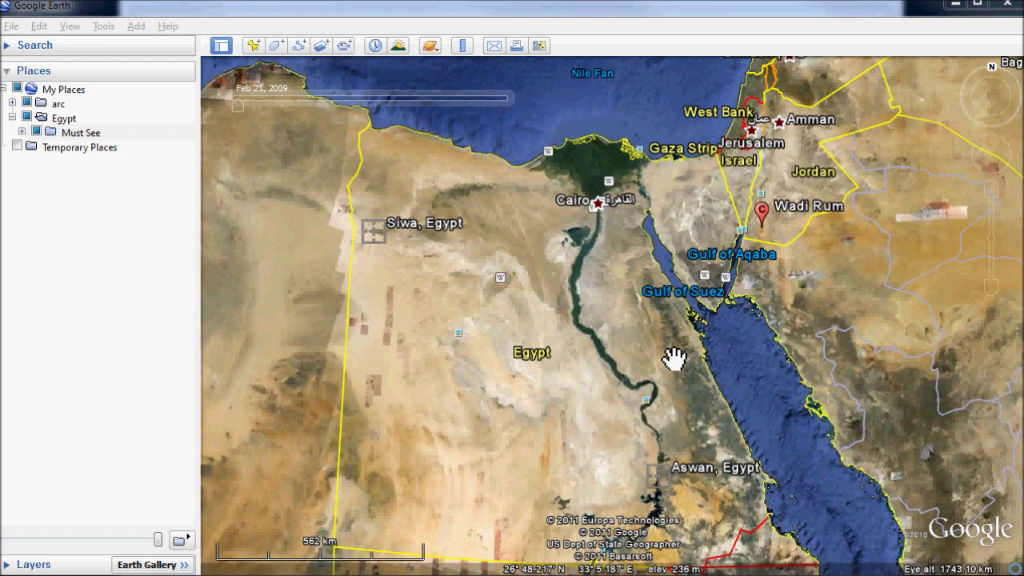
# Expand the Must See folder under Egypt and look through its saved places.
pyautogui.click(583, 204)
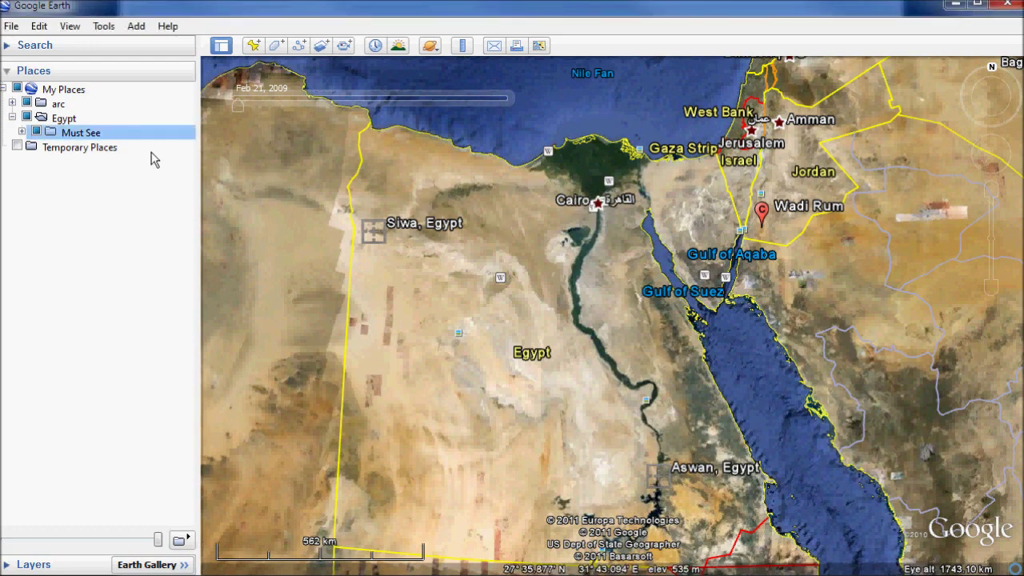
pyautogui.click(22, 132)
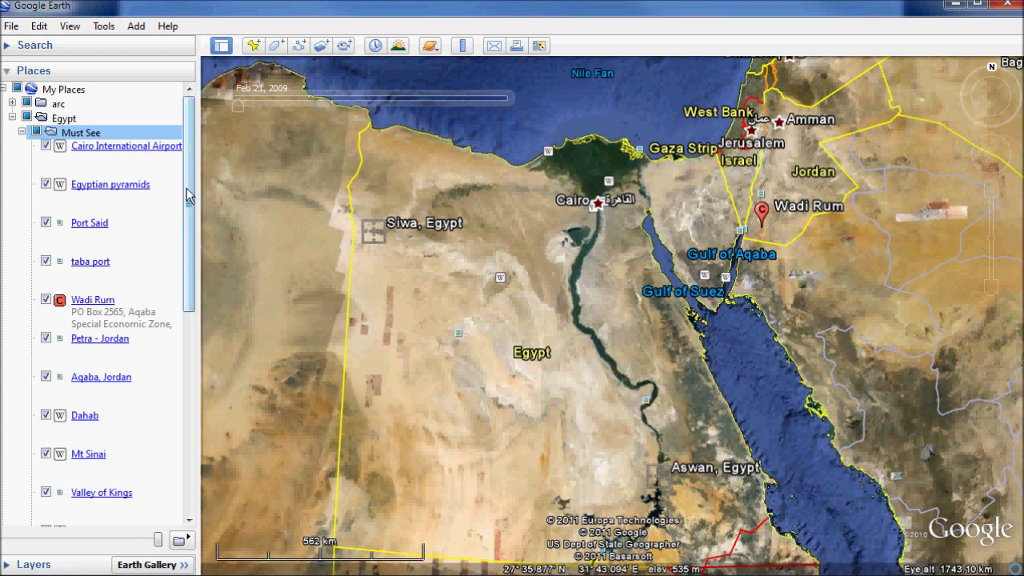
pyautogui.moveTo(189, 196); pyautogui.dragTo(190, 220)
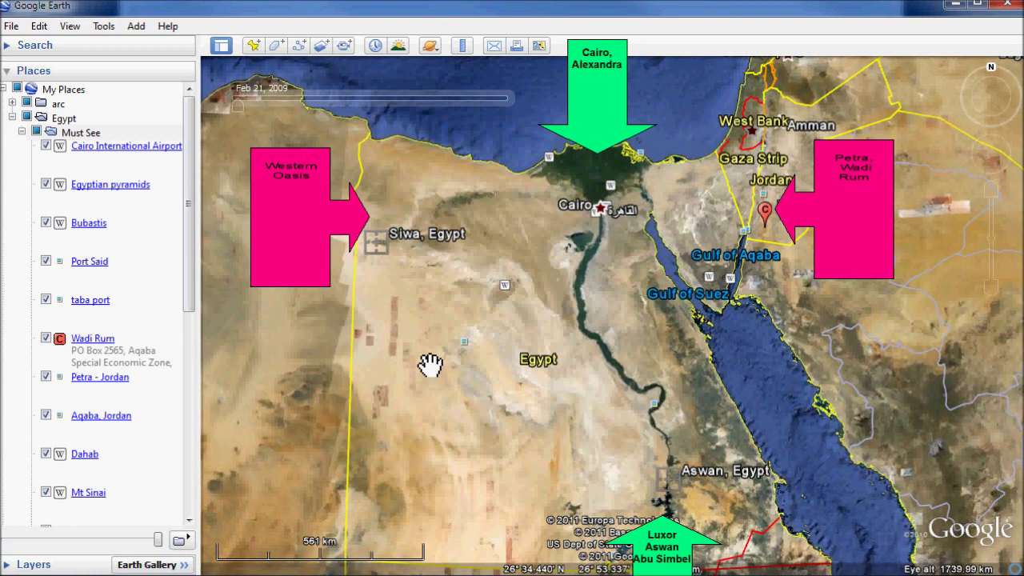
# Create a new path named "Egypt Macro Route" starting at Cairo and show its length measurement.
pyautogui.click(297, 46)
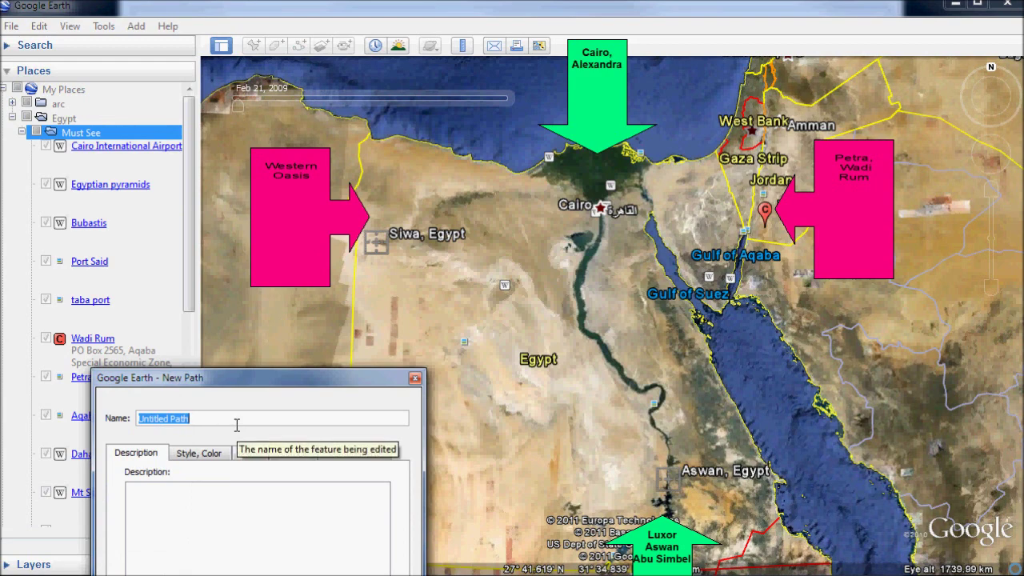
pyautogui.write('Egypt Macro Route')
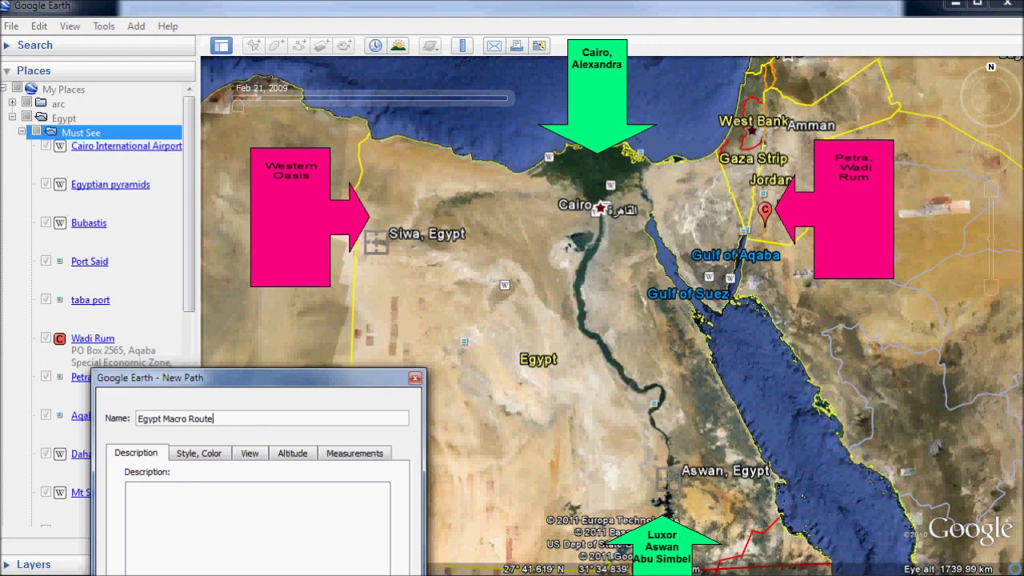
pyautogui.click(606, 218)
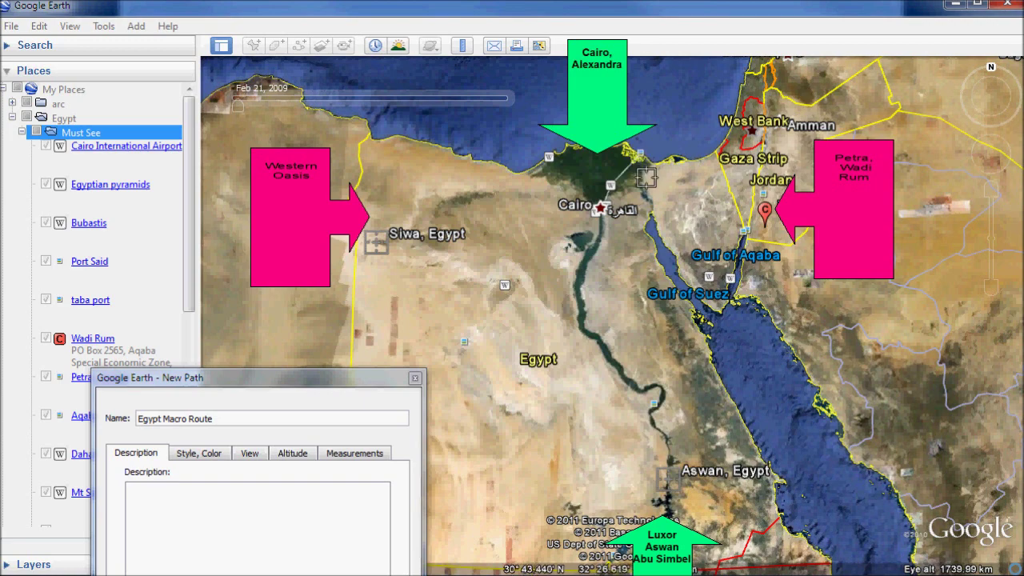
pyautogui.click(370, 460)
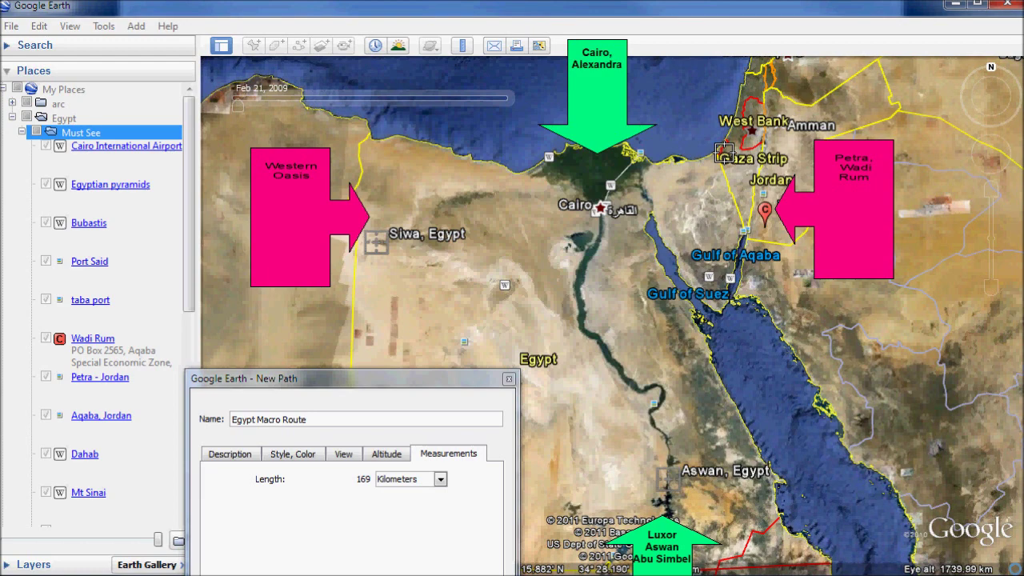
# Extend the route past Suez around southern Sinai, up to Taba and Aqaba, and on through Wadi Rum to Petra.
pyautogui.click(653, 213)
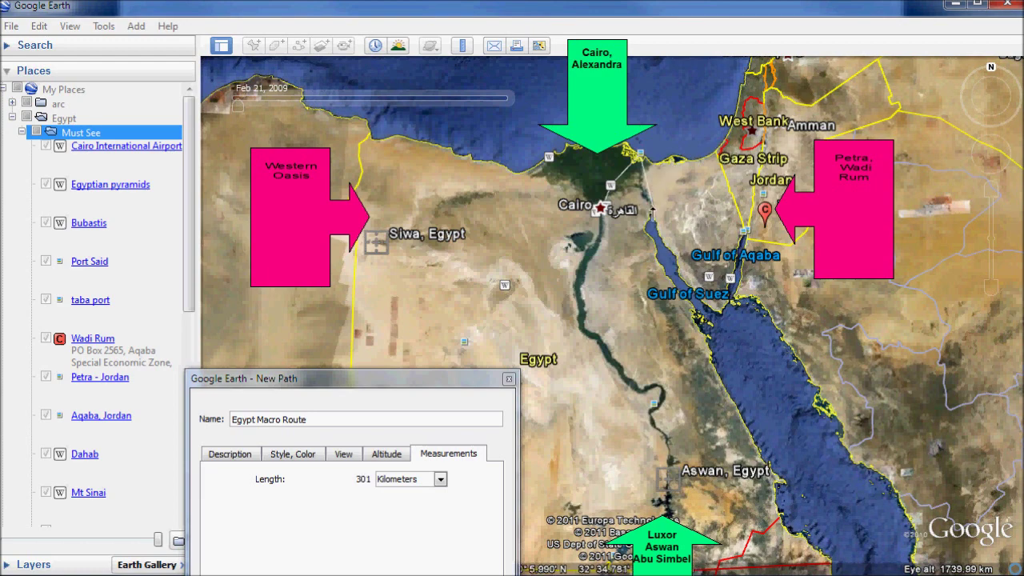
pyautogui.click(709, 294)
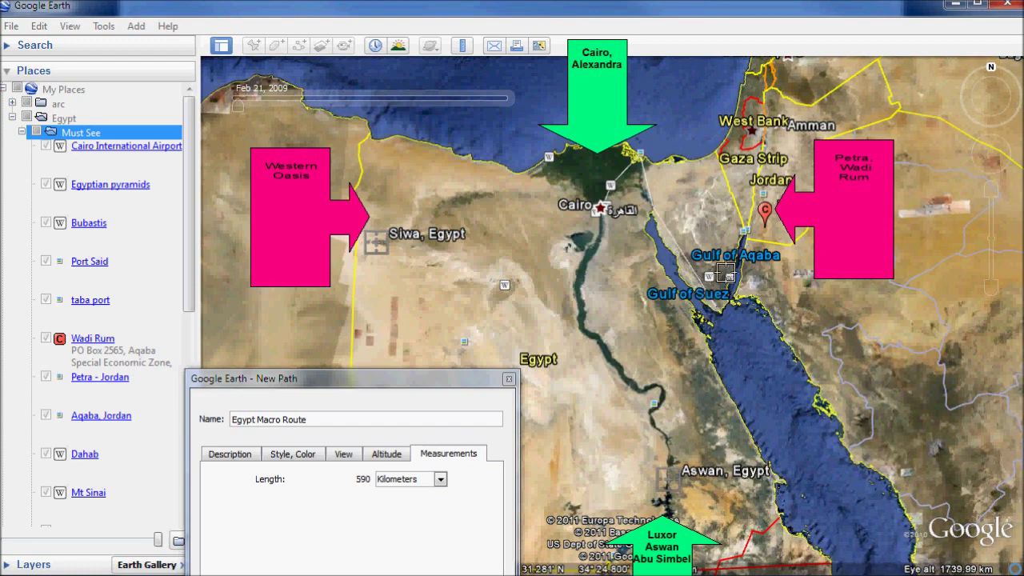
pyautogui.click(744, 233)
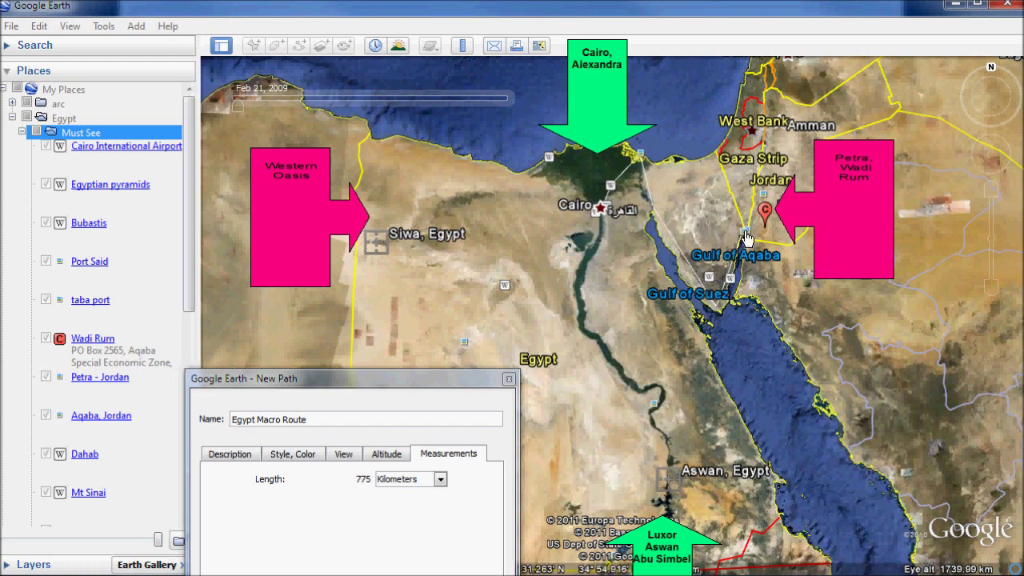
pyautogui.click(758, 227)
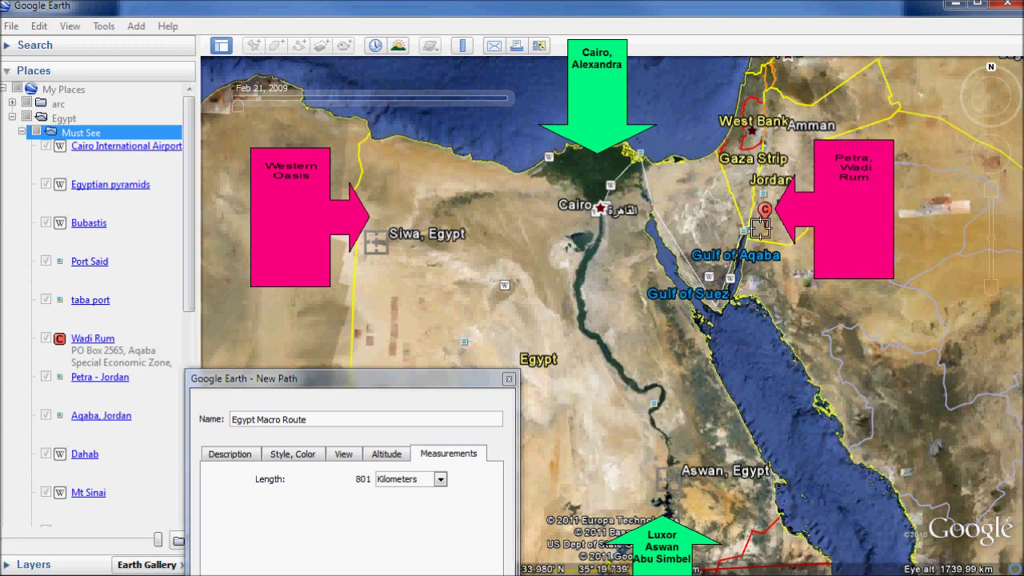
pyautogui.click(772, 226)
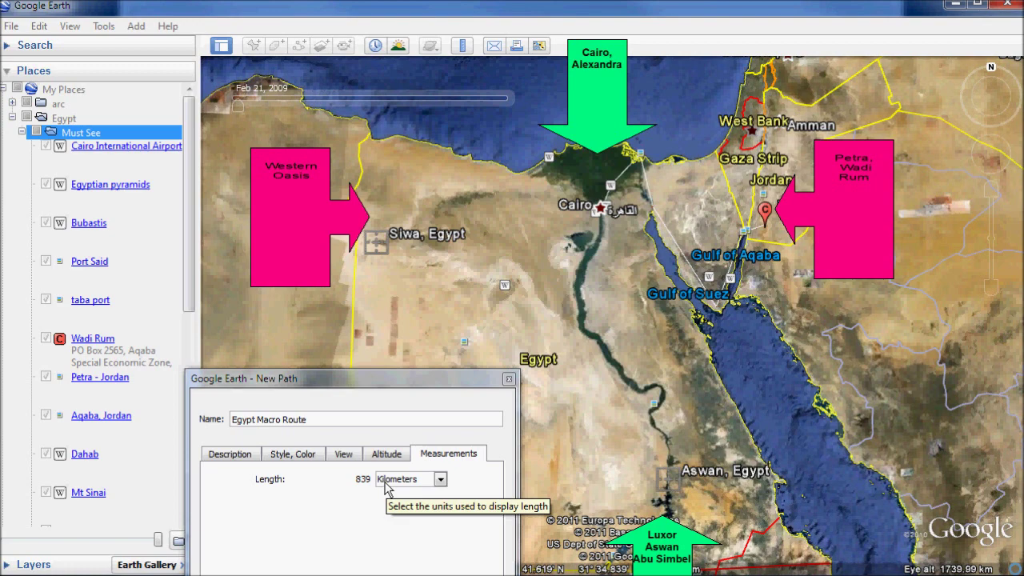
pyautogui.click(793, 270)
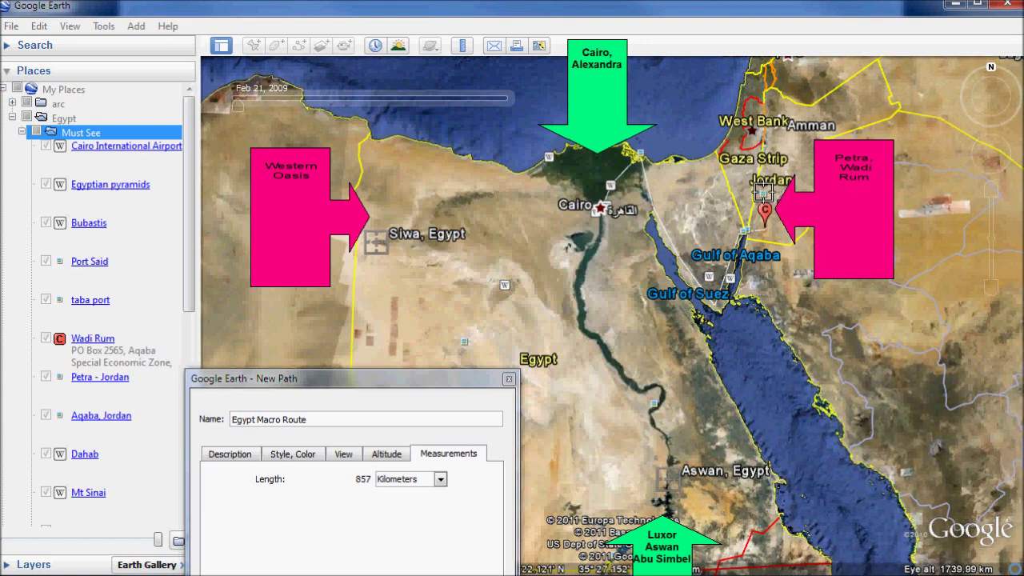
pyautogui.click(762, 191)
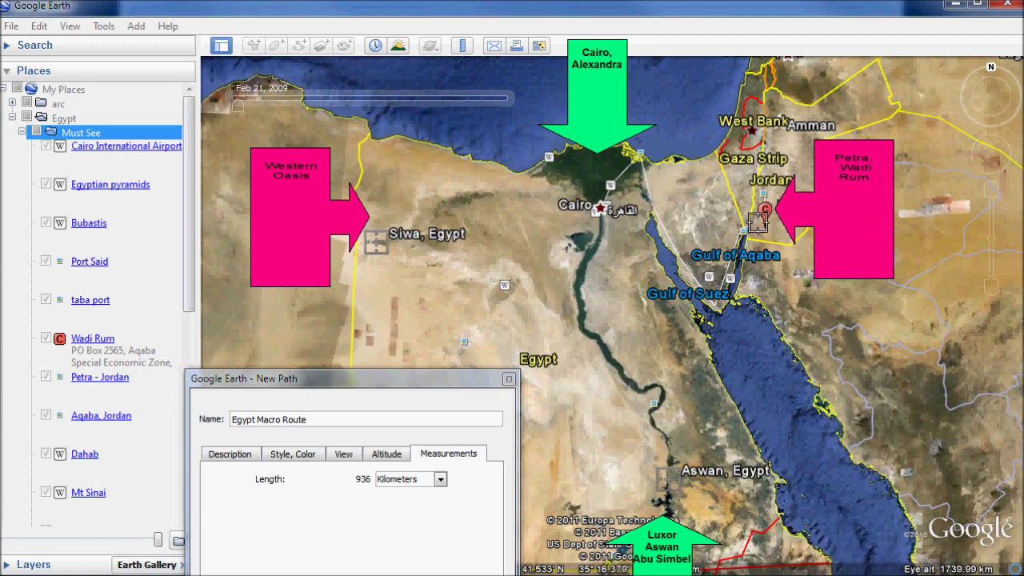
# Bring the route from Petra back through Aqaba and Taba, and continue it to Dahab and Mt Sinai.
pyautogui.click(747, 231)
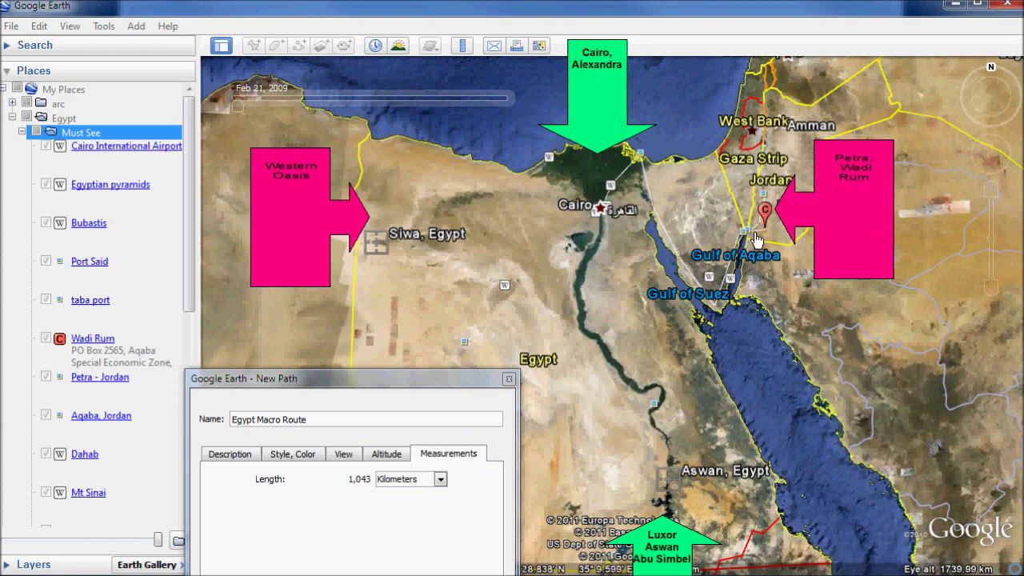
pyautogui.click(741, 236)
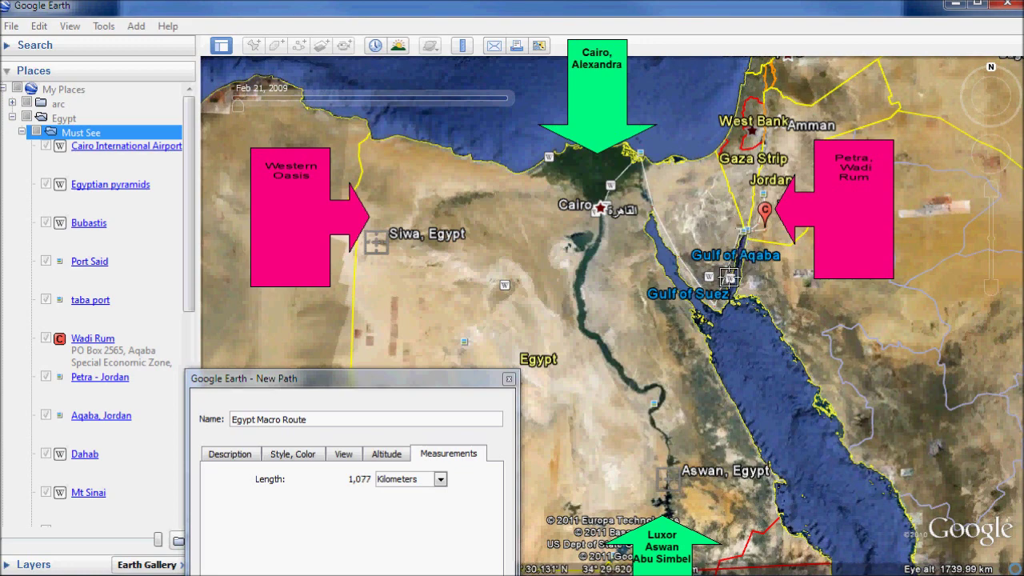
pyautogui.click(728, 276)
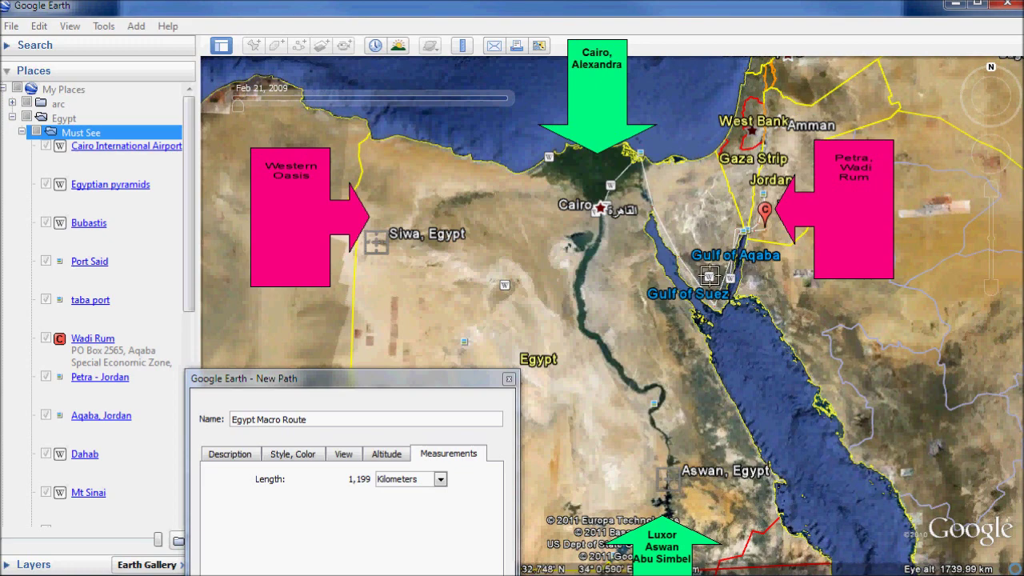
pyautogui.click(709, 276)
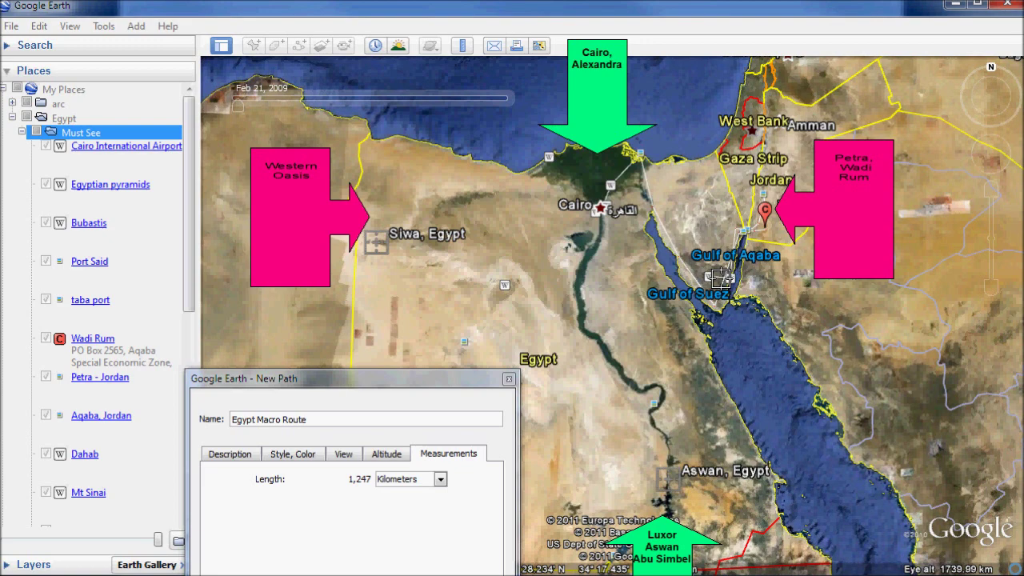
# Continue the route from Mt Sinai to Sinai's southern tip and back along the Gulf of Suez to Cairo.
pyautogui.click(722, 294)
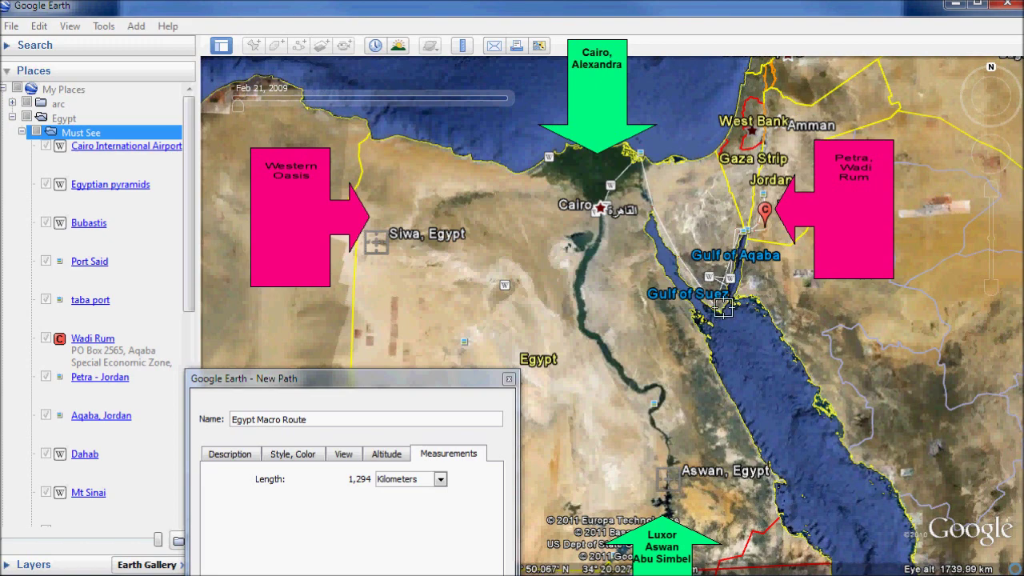
pyautogui.click(720, 316)
pyautogui.click(664, 244)
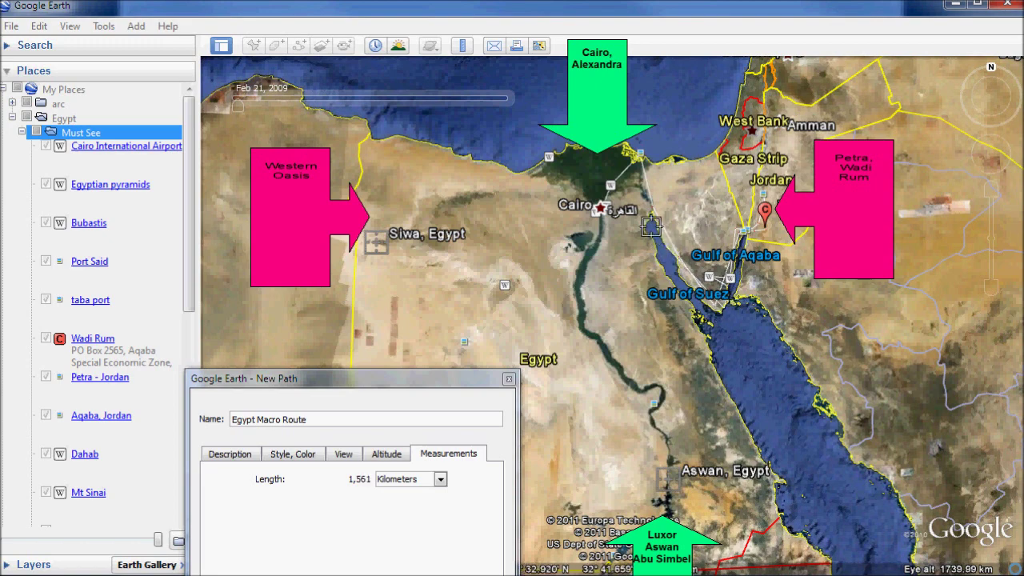
pyautogui.click(638, 208)
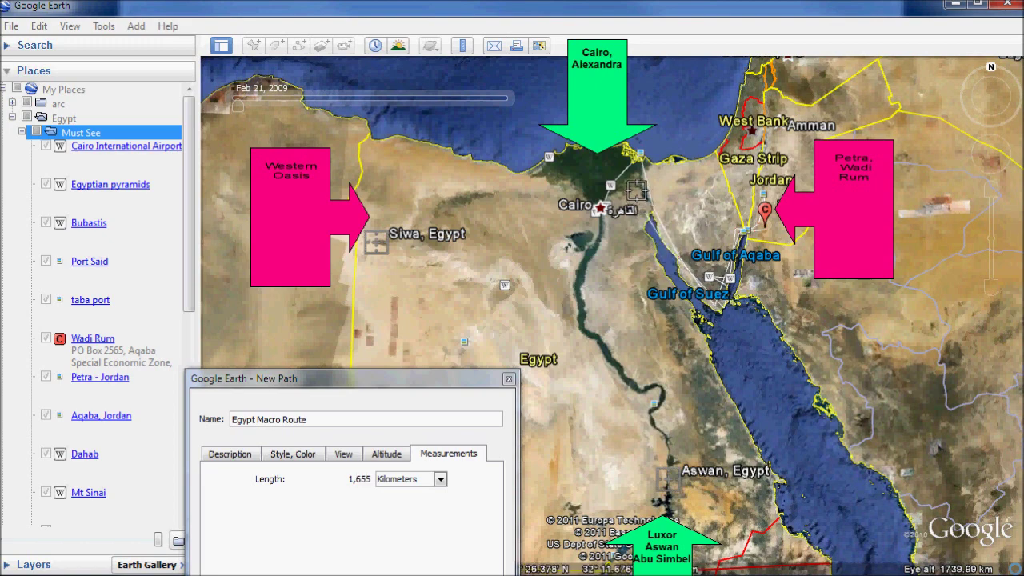
pyautogui.click(625, 194)
pyautogui.click(614, 186)
pyautogui.click(612, 207)
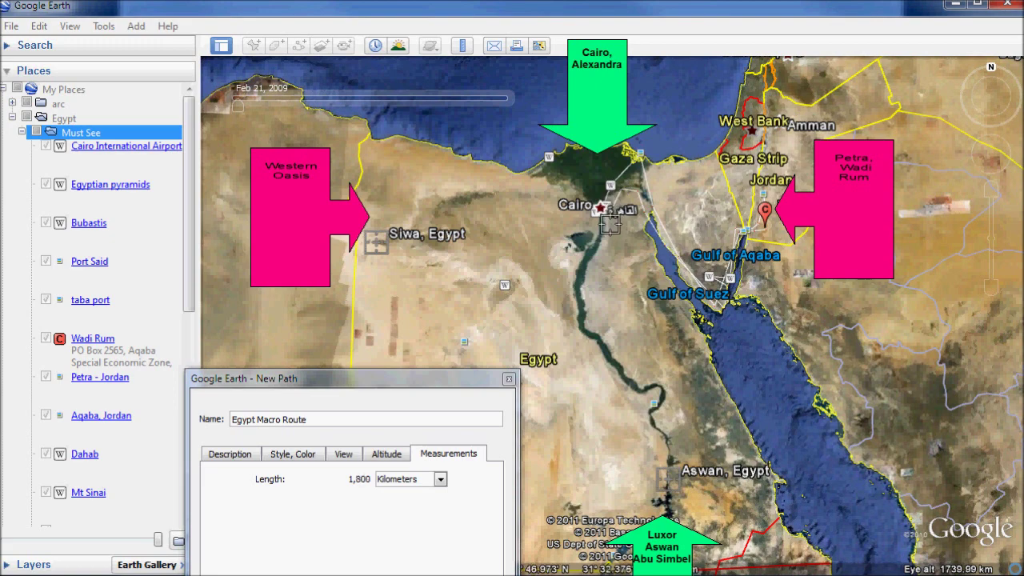
# Trace the route south from Cairo along the east side of the Nile to the river bend at Luxor.
pyautogui.click(601, 230)
pyautogui.click(593, 260)
pyautogui.click(588, 292)
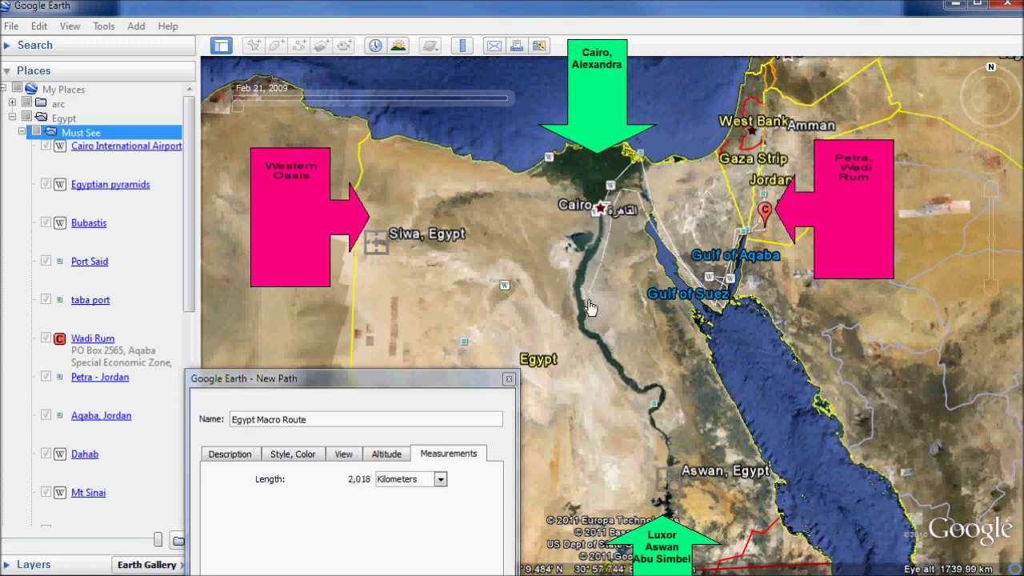
pyautogui.click(595, 318)
pyautogui.click(620, 350)
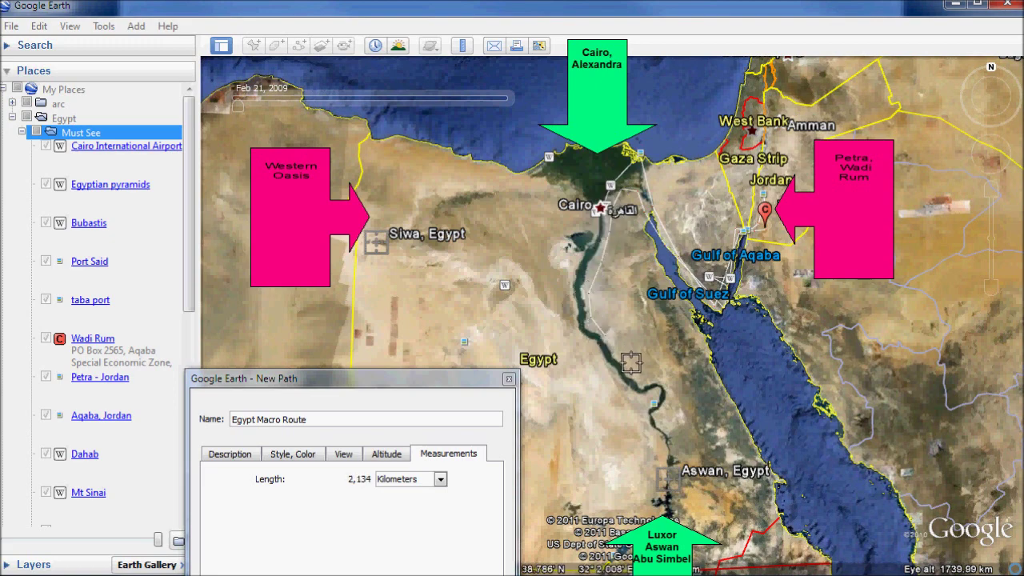
pyautogui.click(639, 387)
pyautogui.click(668, 382)
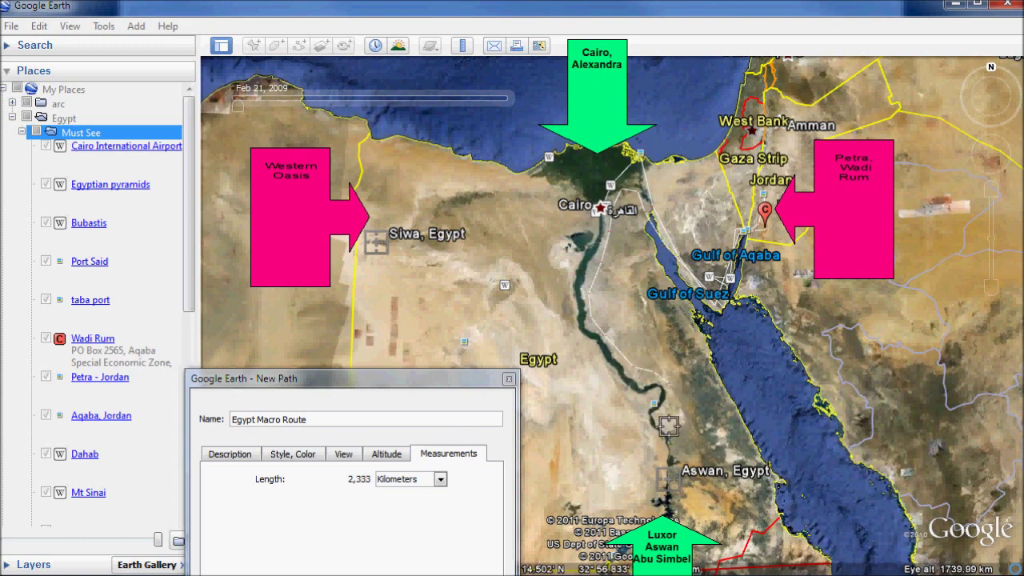
pyautogui.click(656, 408)
pyautogui.click(661, 416)
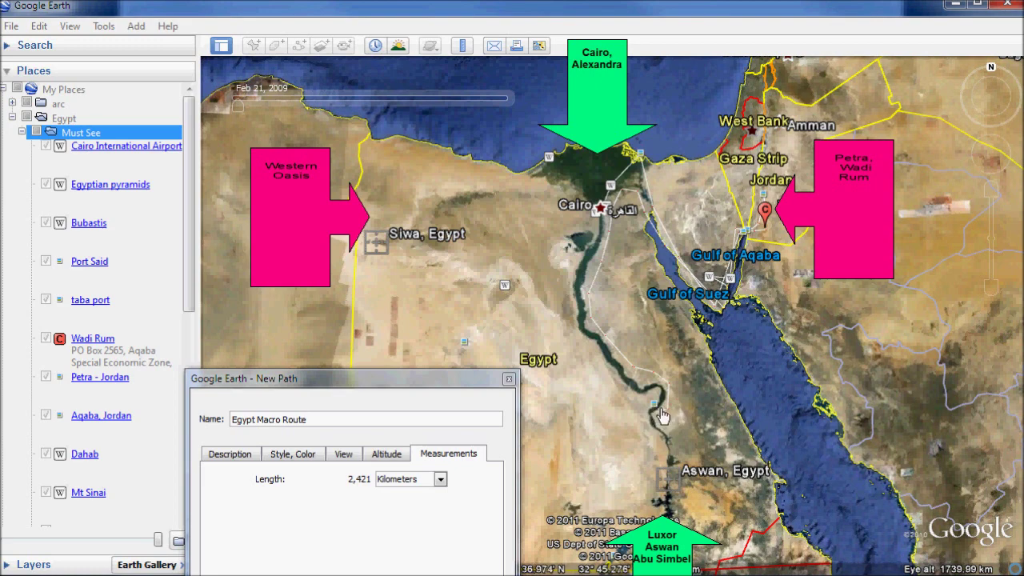
# Extend the route from Luxor through Aswan to Abu Simbel and back north along the Nile to Luxor.
pyautogui.moveTo(654, 420); pyautogui.dragTo(672, 482)
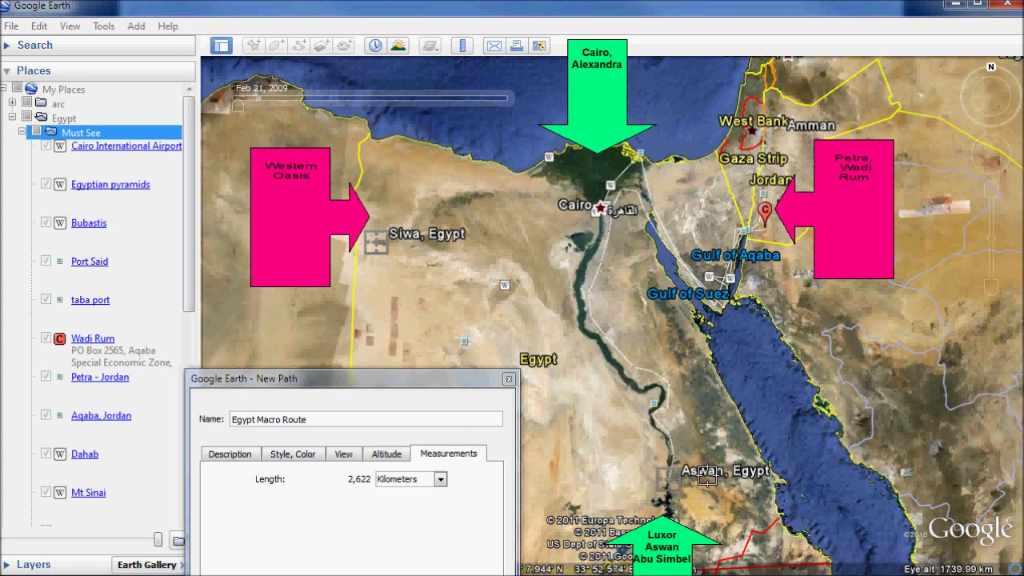
pyautogui.moveTo(652, 491); pyautogui.dragTo(633, 524)
pyautogui.click(668, 488)
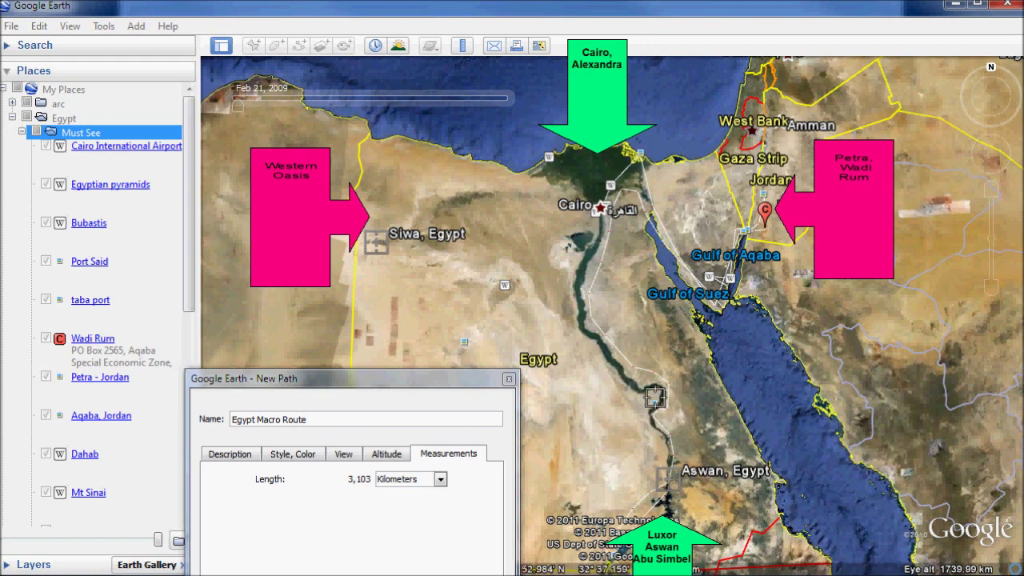
pyautogui.click(654, 402)
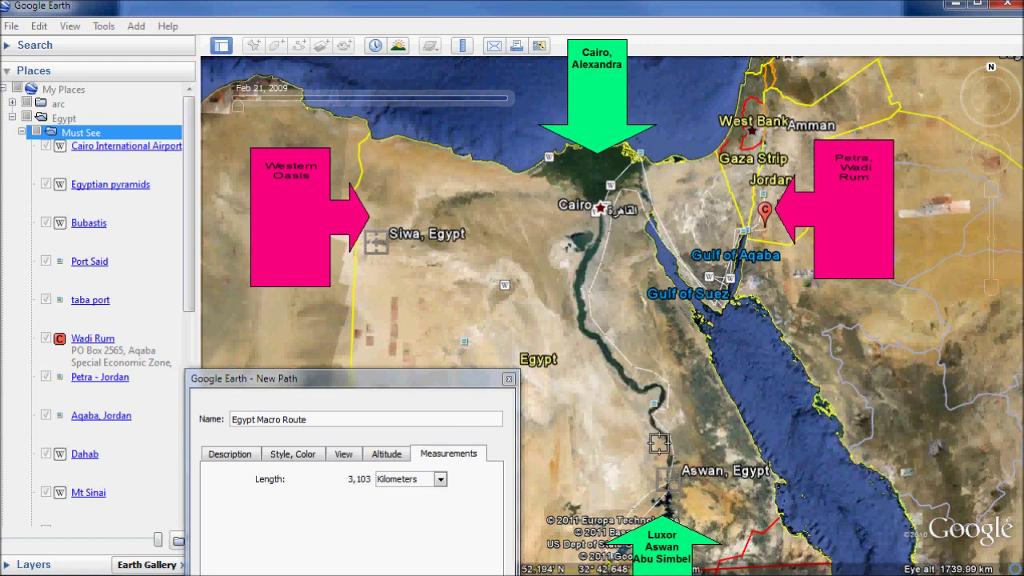
# Bring the route north past Luxor along the Nile, and branch it west across the desert to the southern oasis placemark.
pyautogui.click(650, 430)
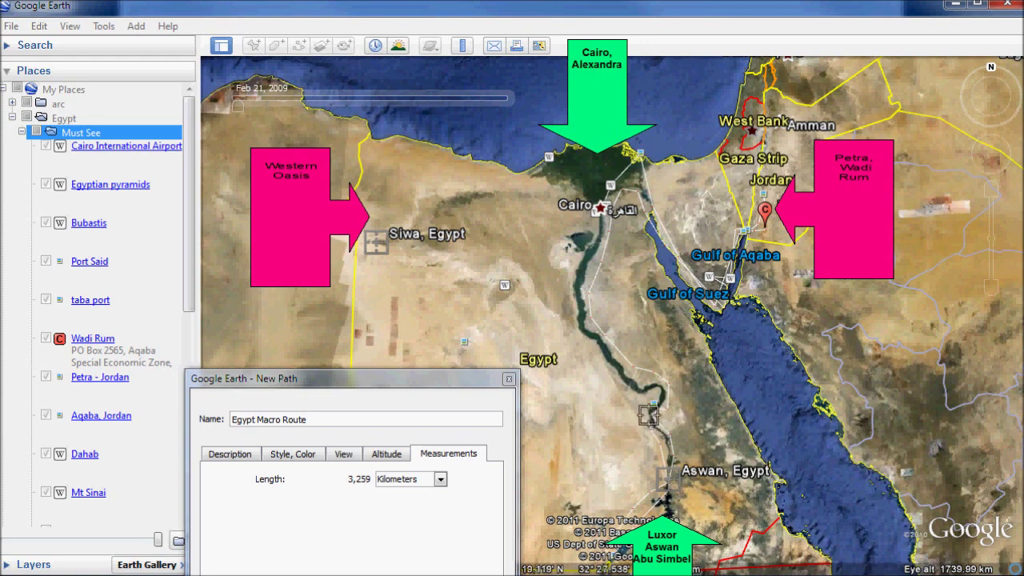
pyautogui.click(643, 408)
pyautogui.click(650, 418)
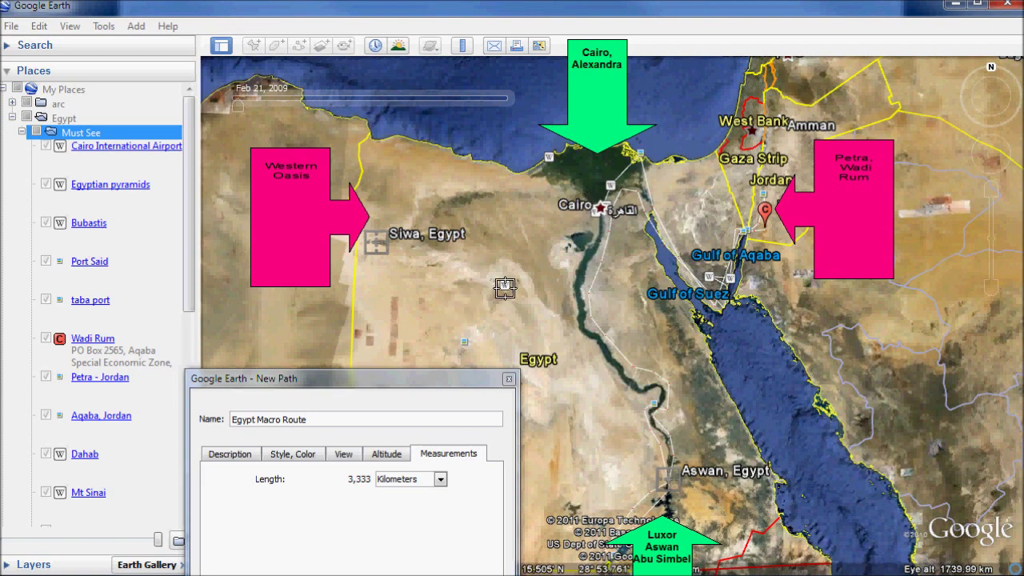
pyautogui.click(595, 358)
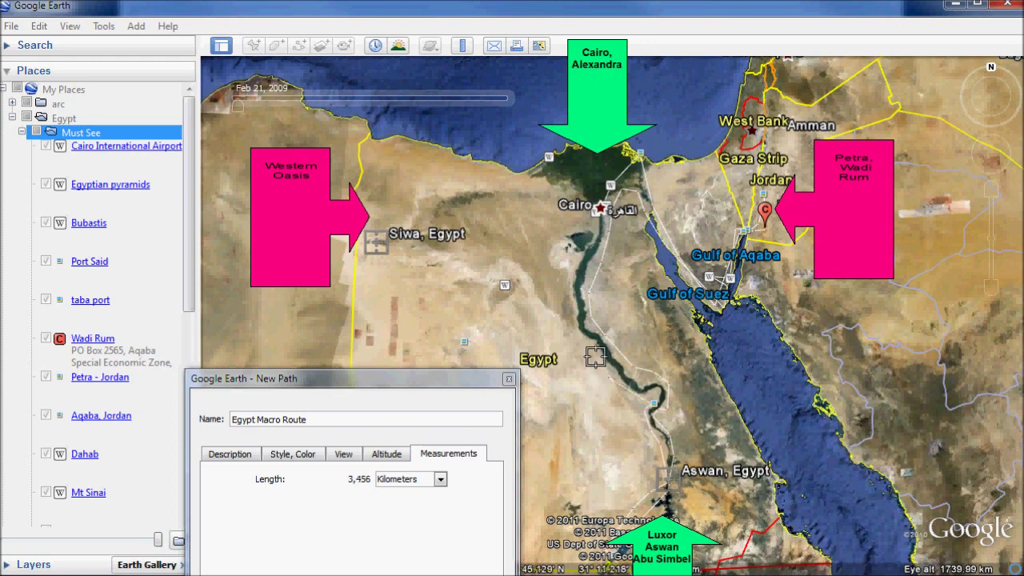
pyautogui.click(595, 356)
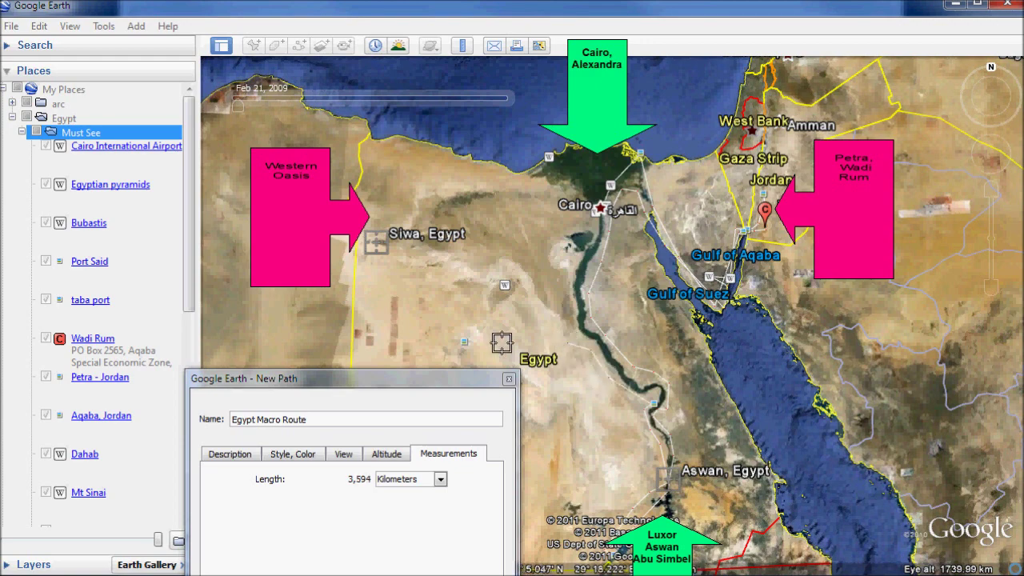
pyautogui.click(465, 342)
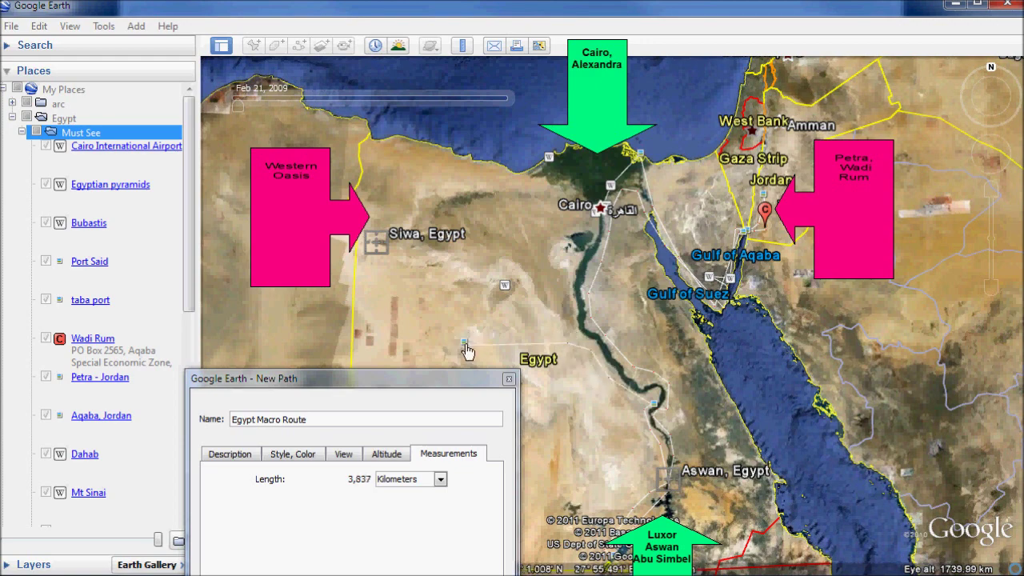
pyautogui.click(467, 345)
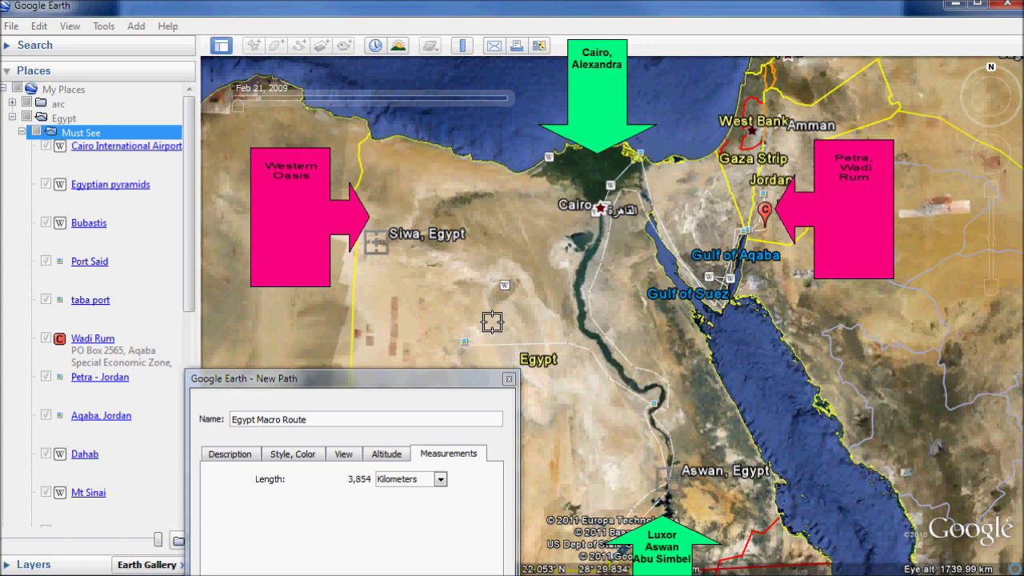
# Extend the route from the southern oasis through the northern oasis placemark to Siwa, and continue it northeast to Alexandria.
pyautogui.click(503, 285)
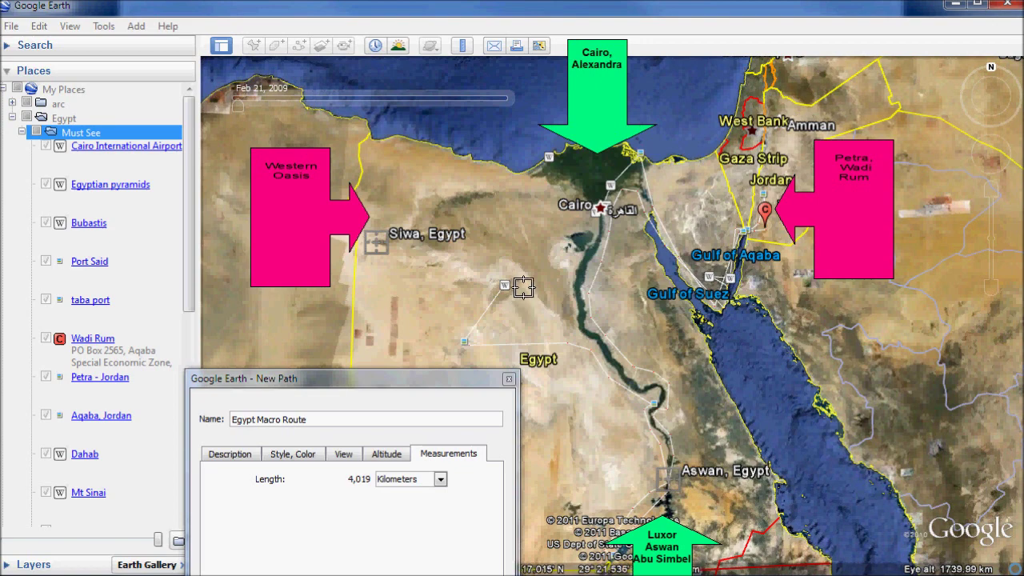
pyautogui.click(377, 244)
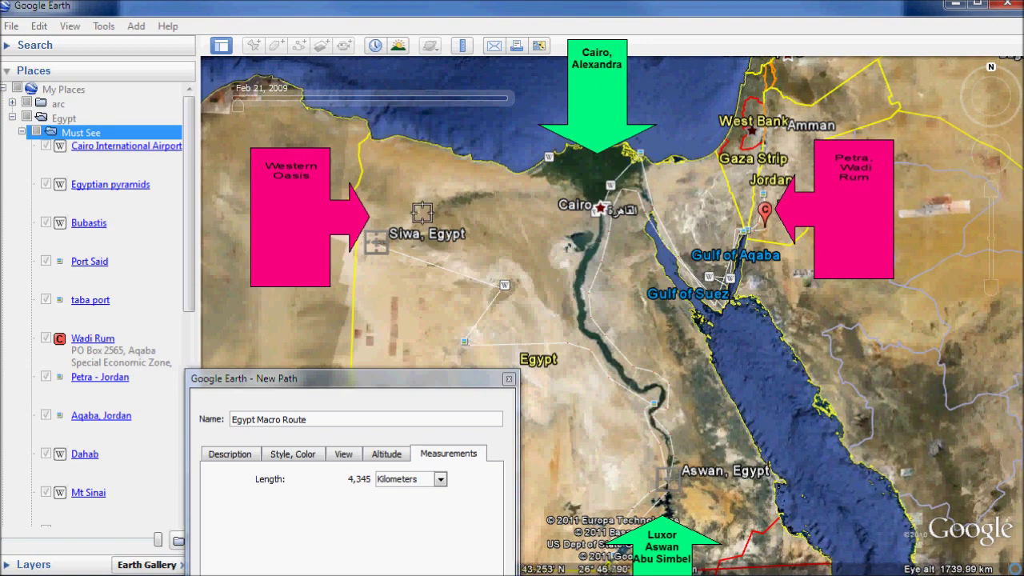
pyautogui.click(424, 191)
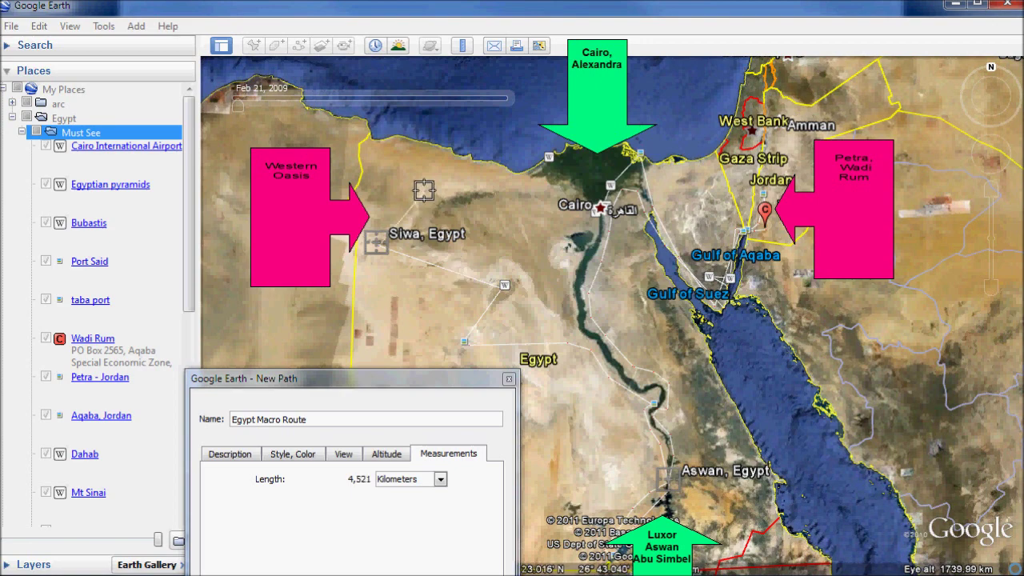
pyautogui.click(545, 160)
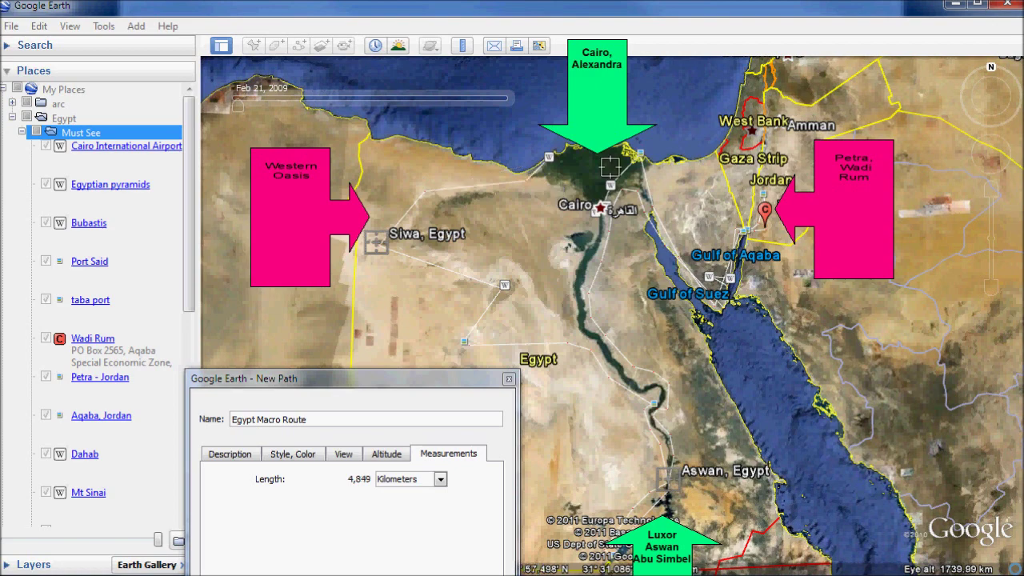
pyautogui.click(549, 166)
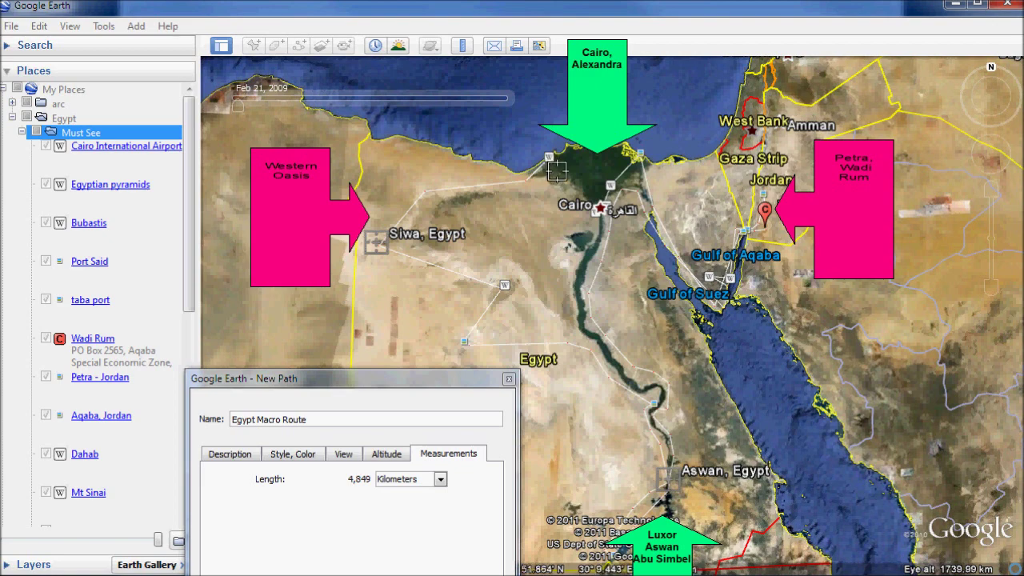
# Close the route by tracing it from Alexandria southeast across the Nile Delta's western side to Cairo.
pyautogui.click(595, 184)
pyautogui.click(562, 175)
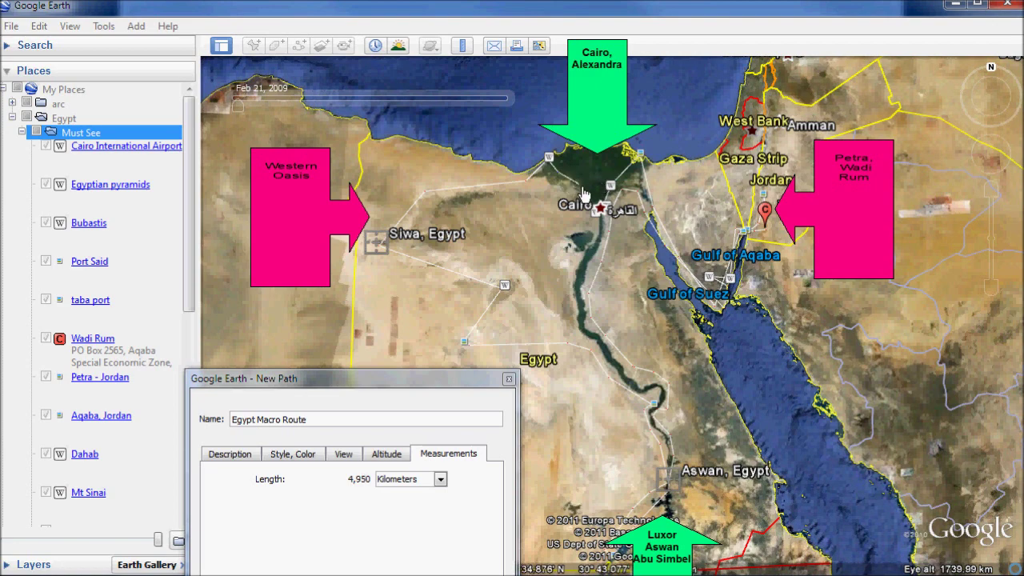
pyautogui.click(594, 209)
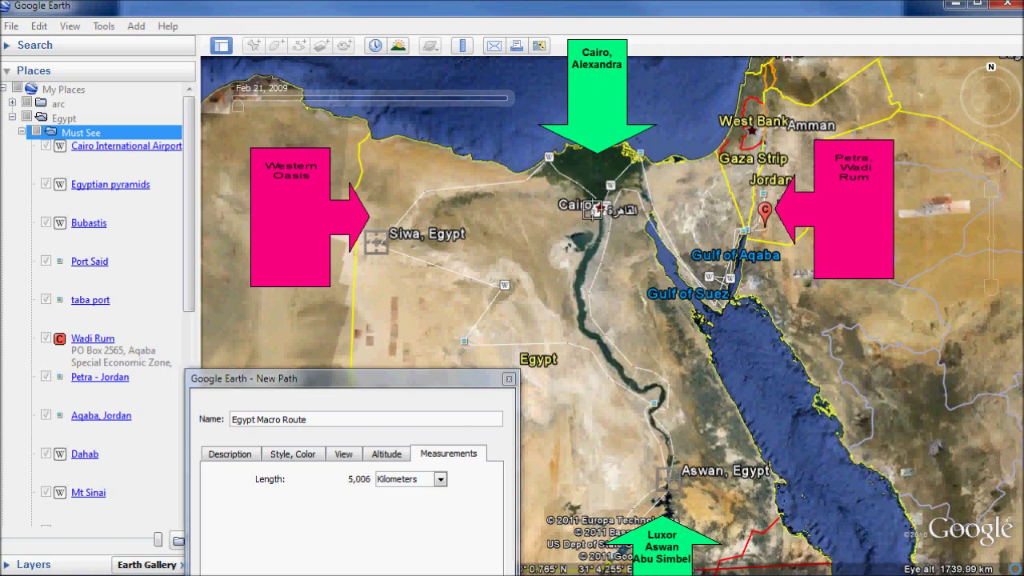
pyautogui.click(623, 210)
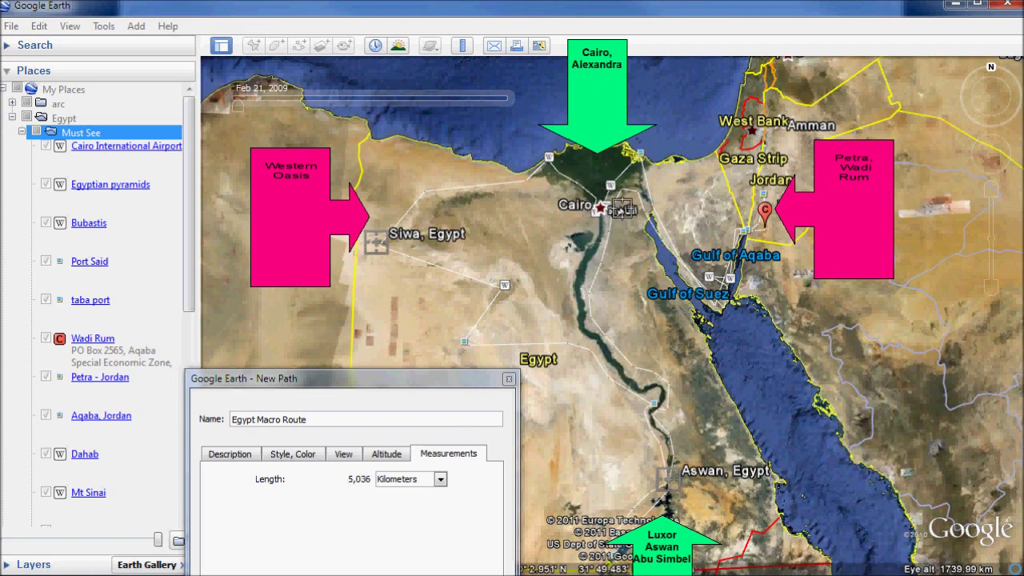